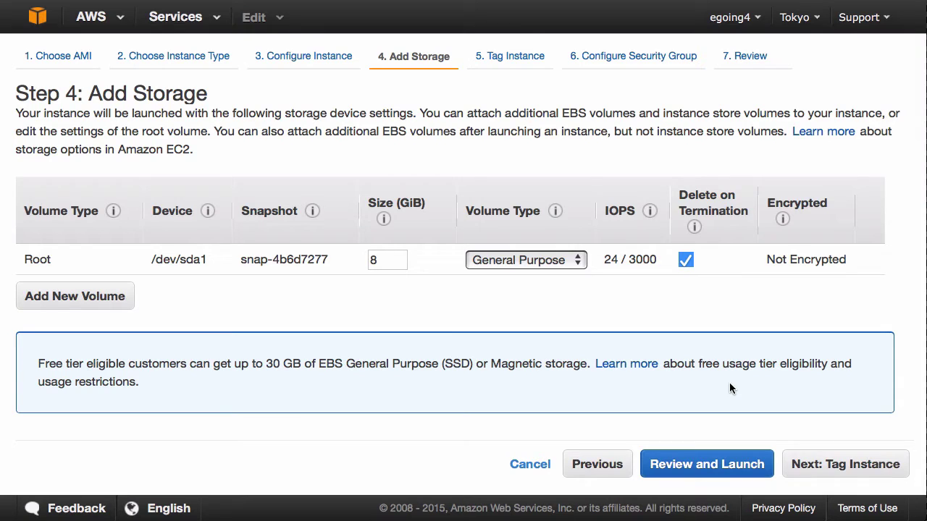
Go on to tagging the instance, remove the Owner tag and set the Name tag's value to "Web server"
left_click(842, 471)
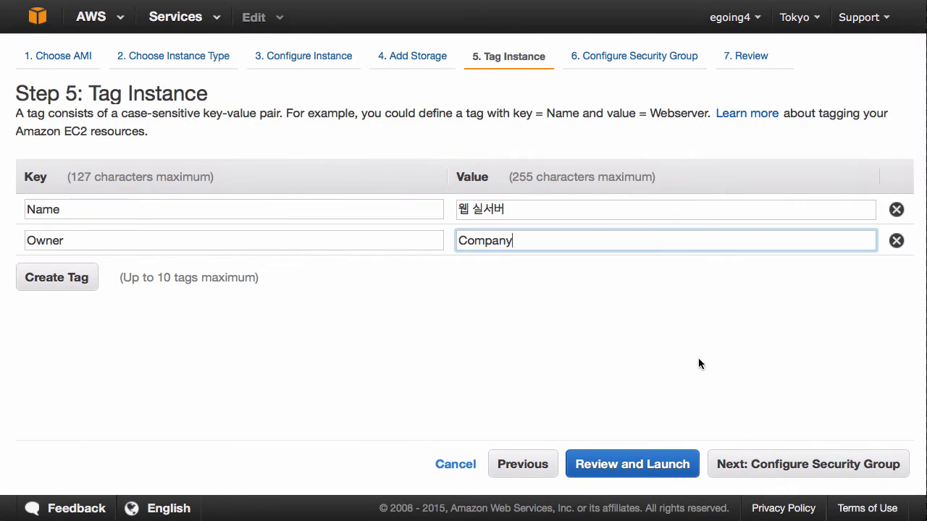
left_click(896, 242)
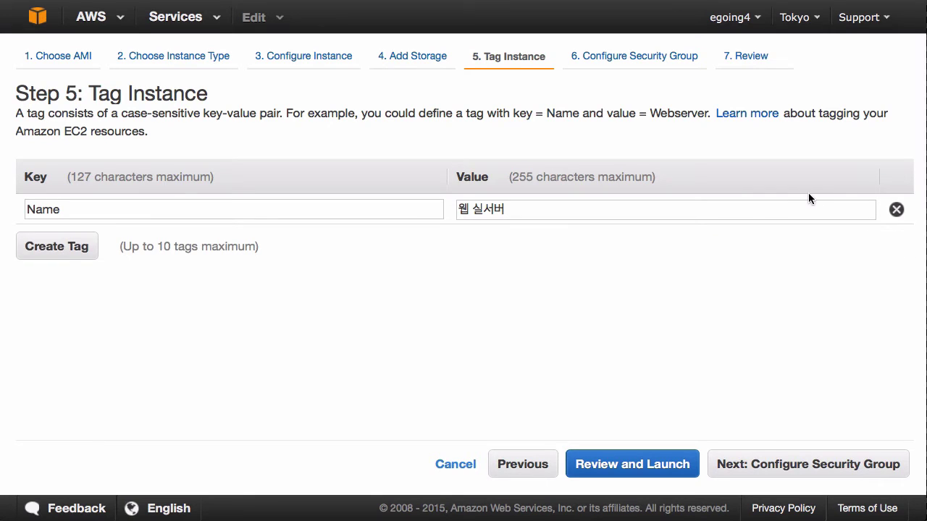
triple_click(798, 216)
key("BackSpace")
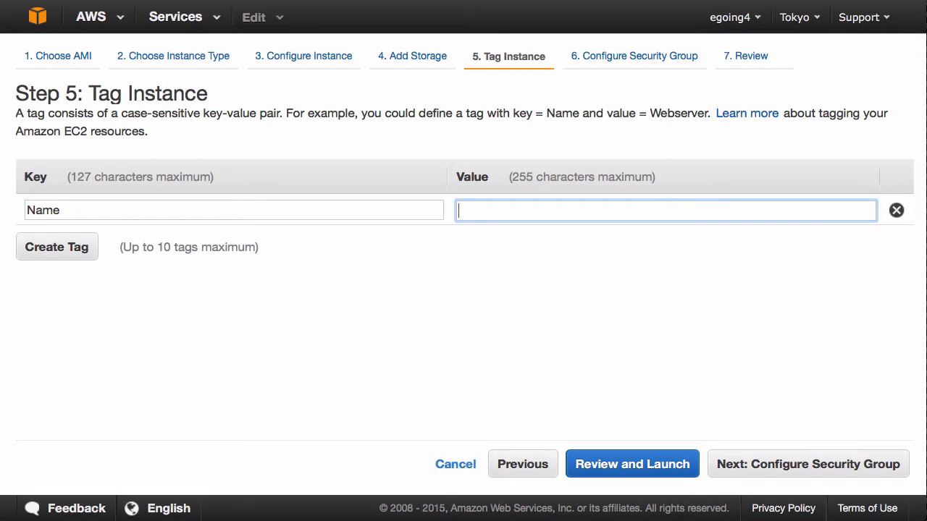
left_click(272, 209)
left_click(540, 208)
type("Web serv")
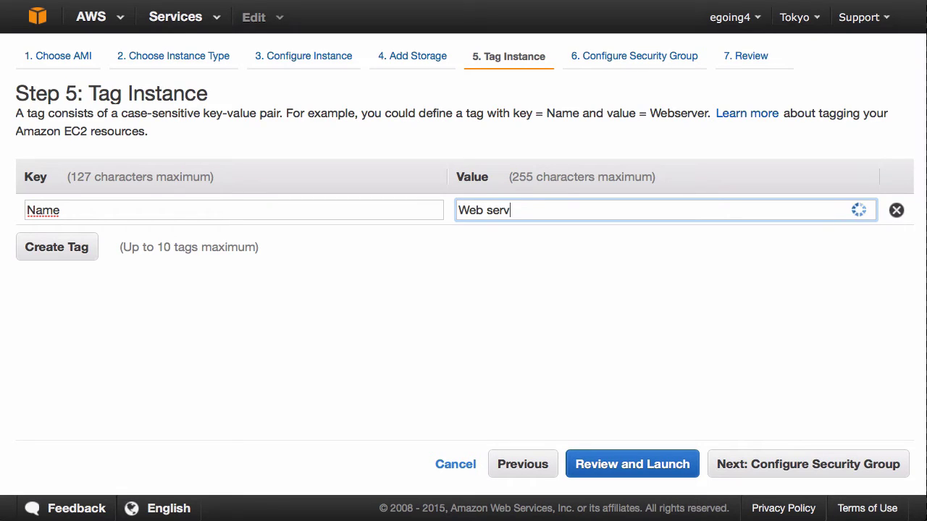
type("er")
Create a second tag with the key "관리자" and the administrator's nickname as its value
left_click(73, 254)
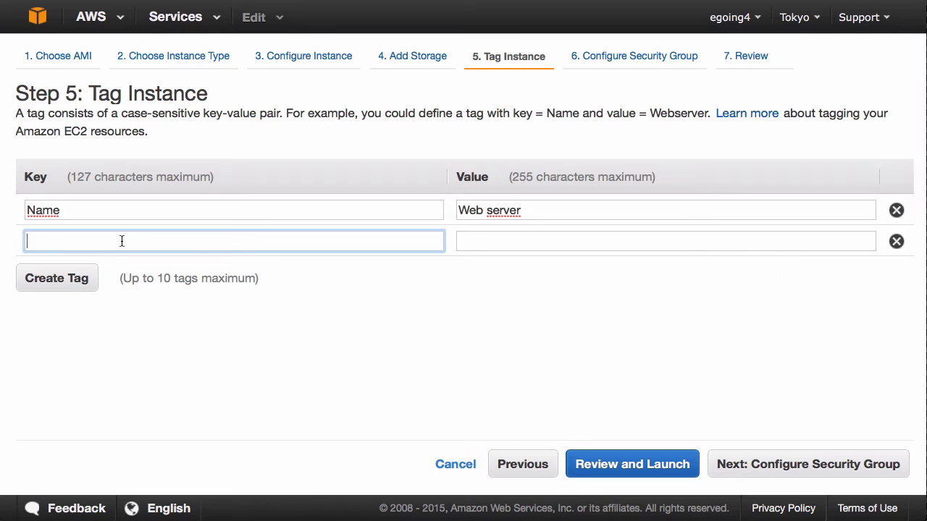
type("Mainter")
key("super+a")
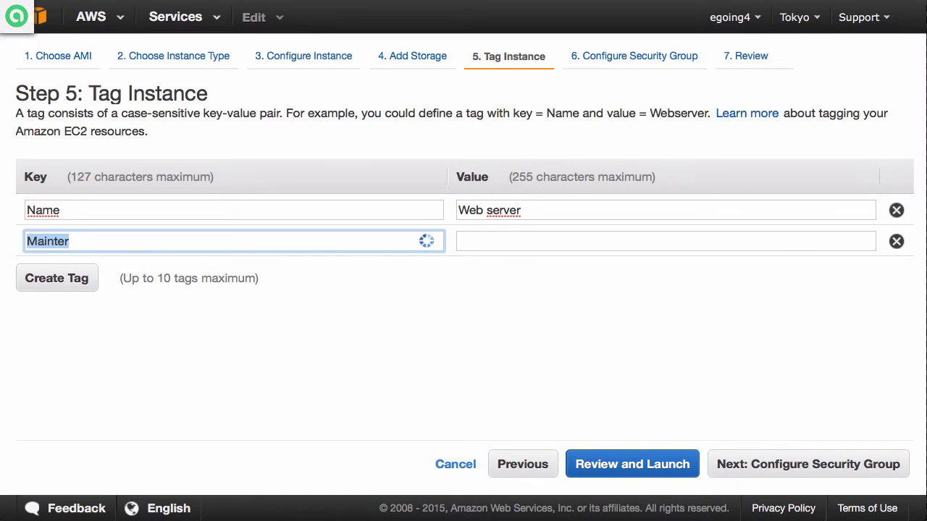
key("BackSpace")
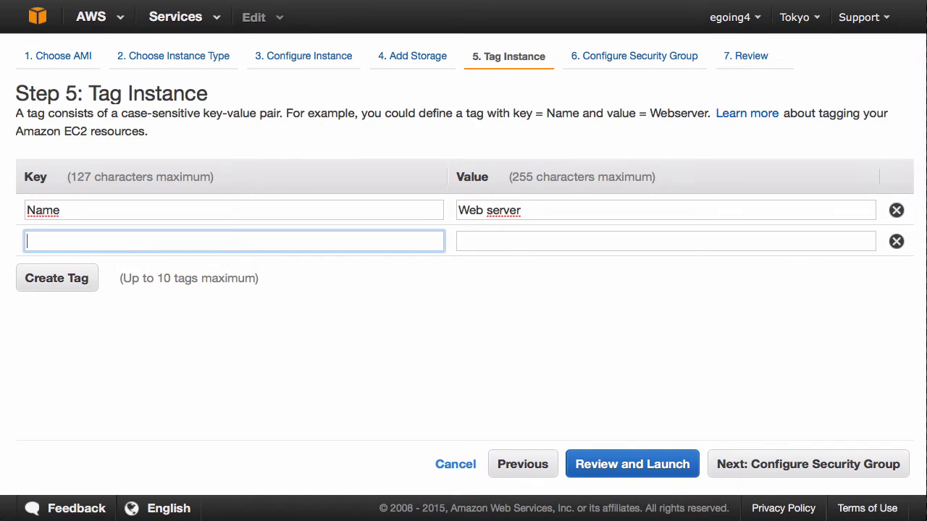
type("관리자")
key("Tab")
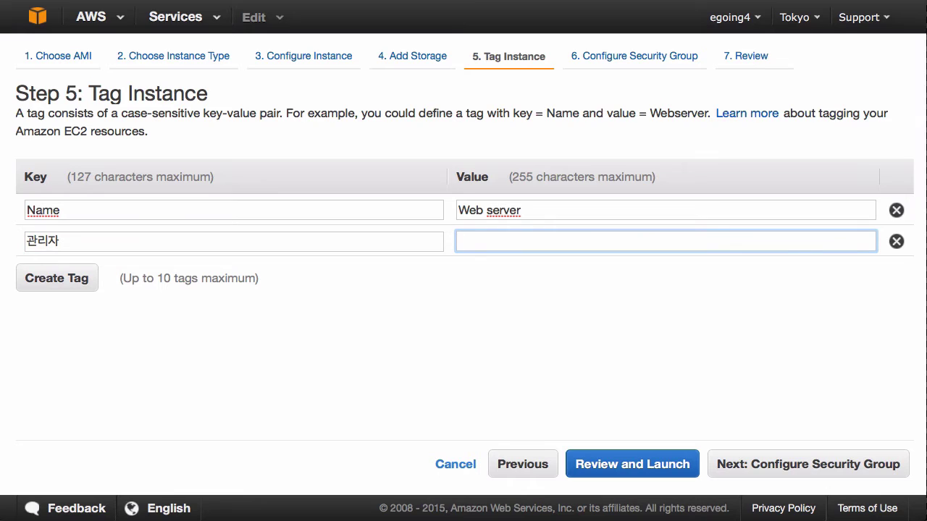
type("egoing")
Create a third tag with the key "type" and the value "real", and continue to the security group configuration
left_click(23, 284)
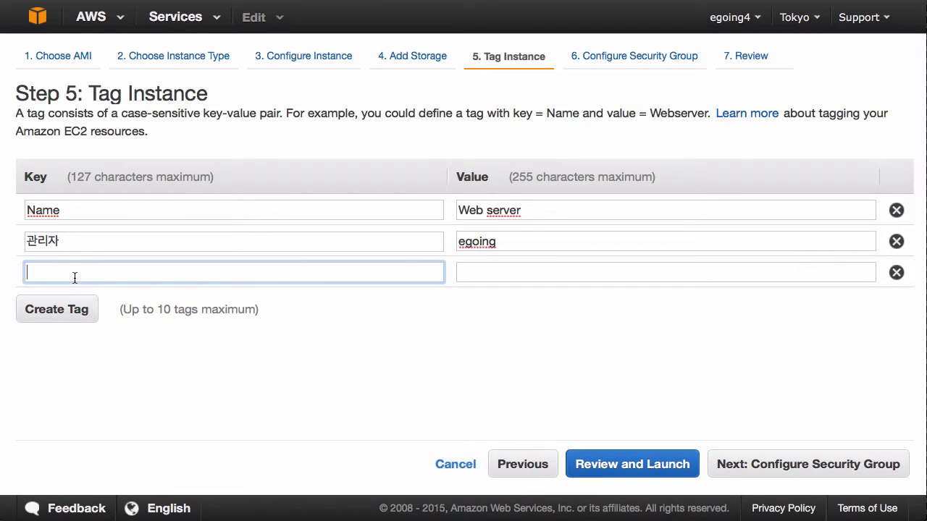
type("태")
key("BackSpace")
key("BackSpace")
key("BackSpace")
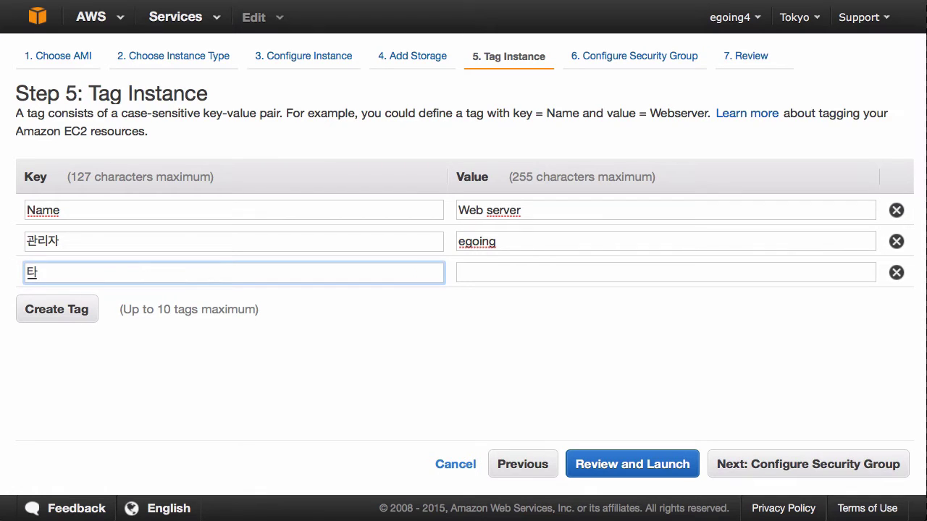
type("type")
key("Tab")
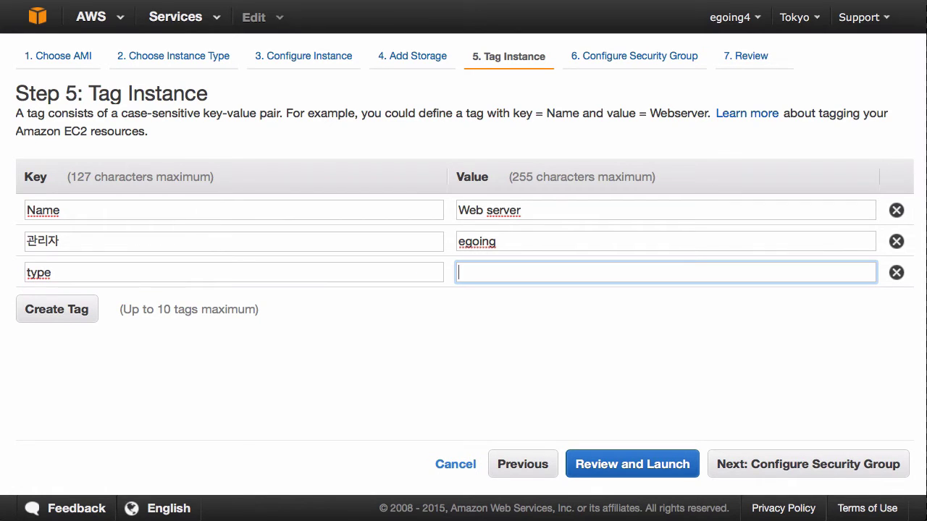
type("real")
left_click(721, 418)
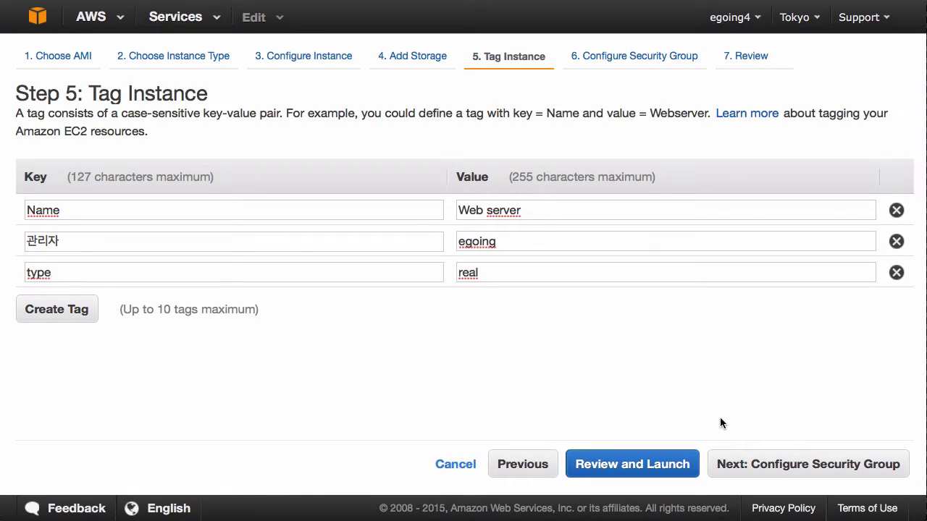
left_click(788, 464)
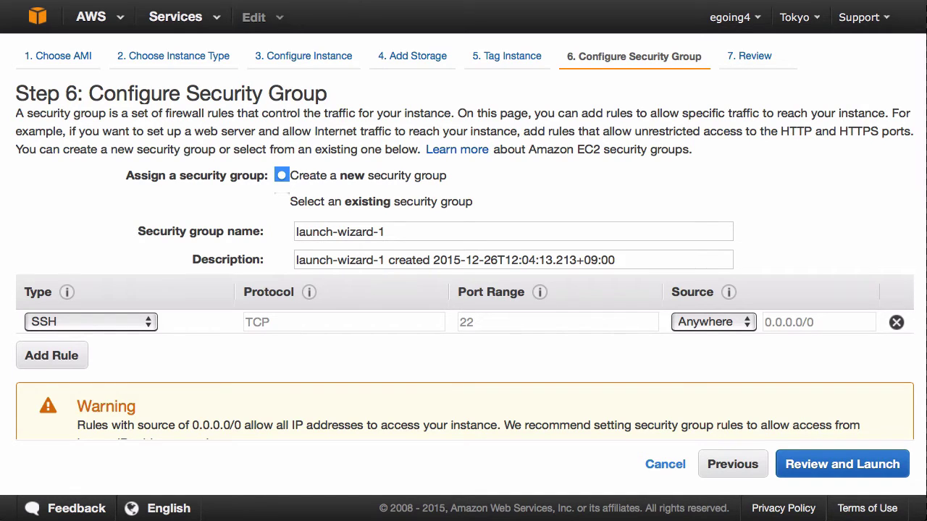
Look through the 인터넷 lesson on opentutorials.org for its sections on IP, domains, ports and port forwarding, and return to the EC2 console
mouse_move(663, 2)
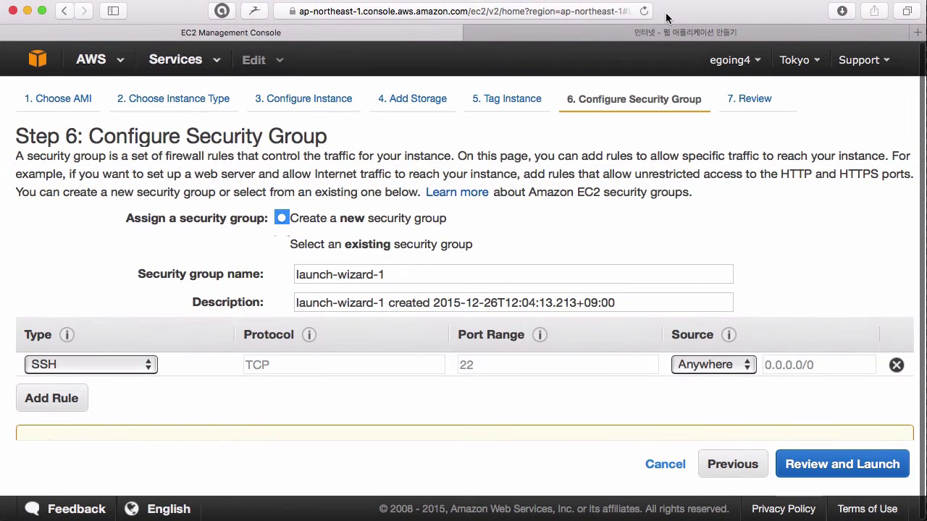
left_click(672, 33)
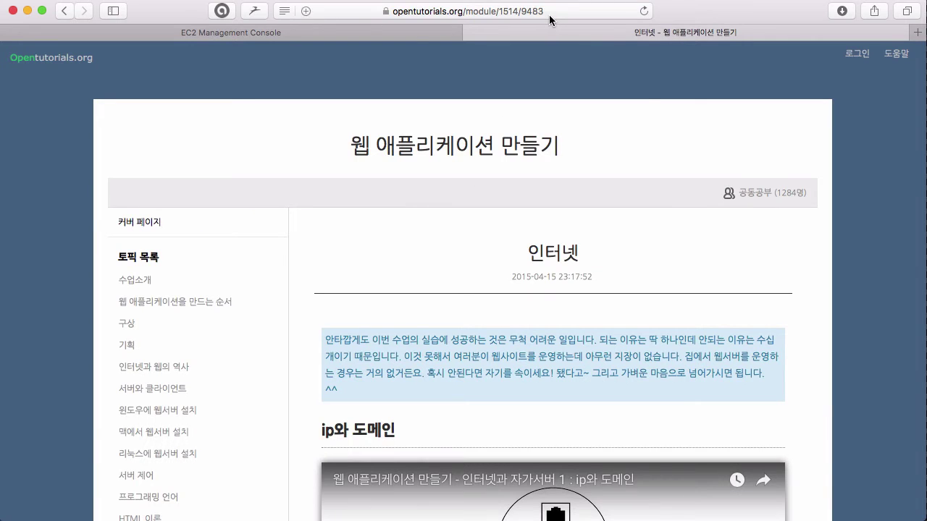
left_click(549, 15)
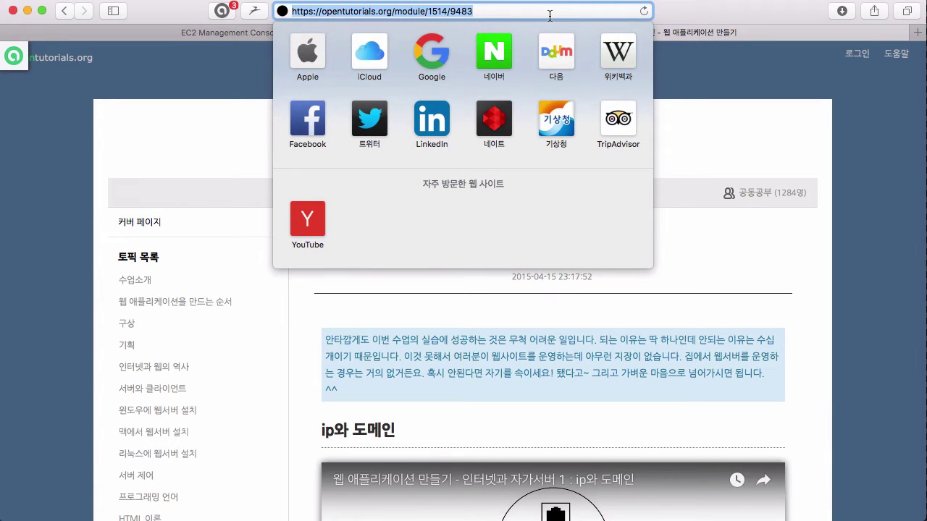
left_click(725, 326)
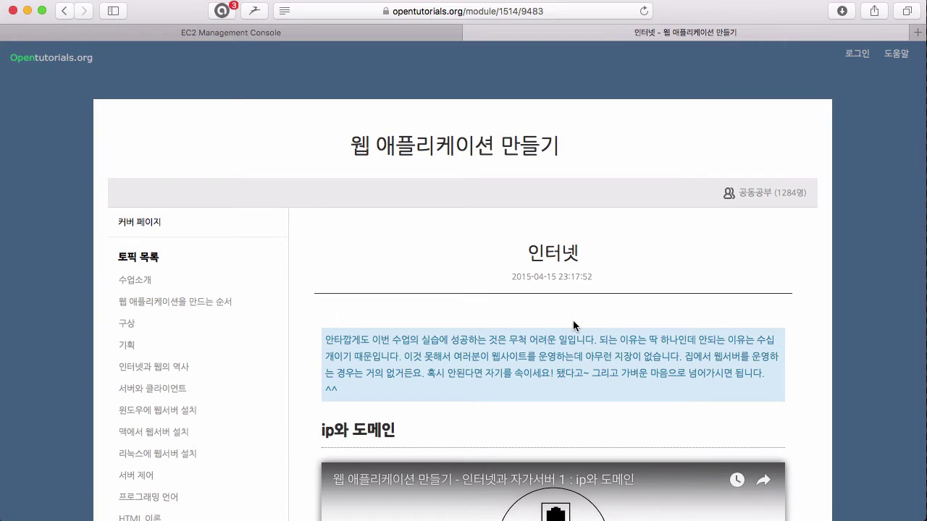
scroll(573, 327, "down", 15)
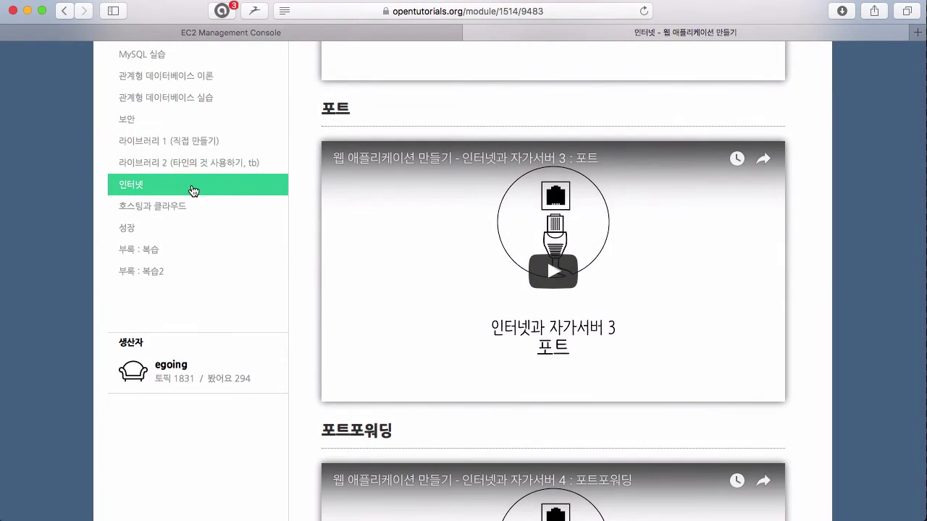
scroll(193, 191, "up", 10)
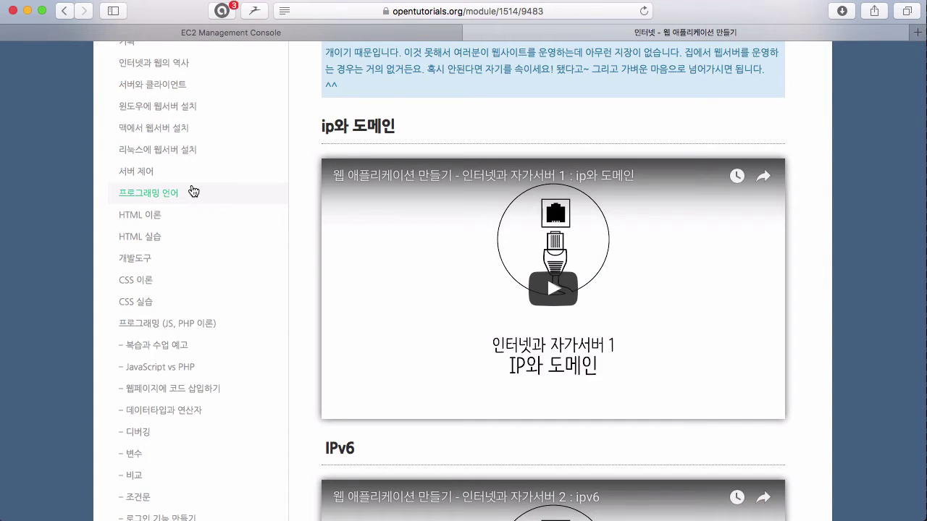
scroll(192, 192, "up", 5)
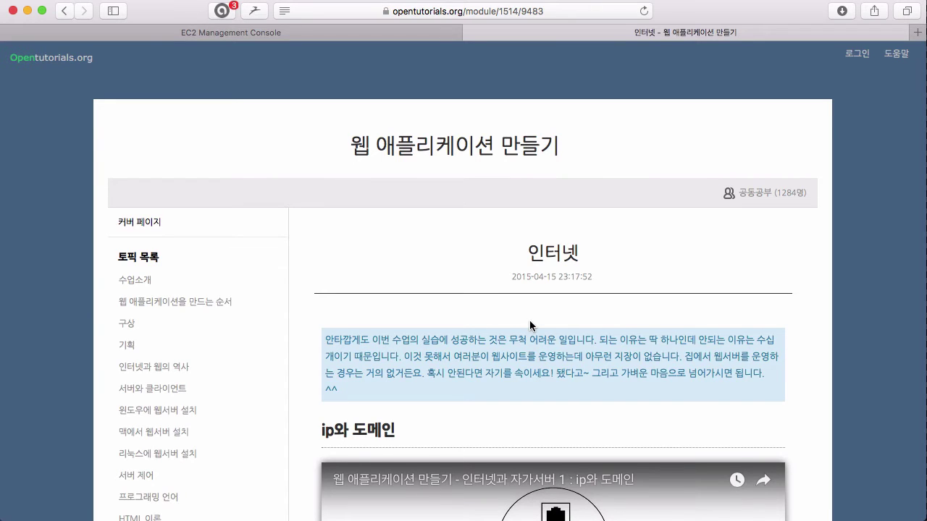
scroll(533, 327, "down", 5)
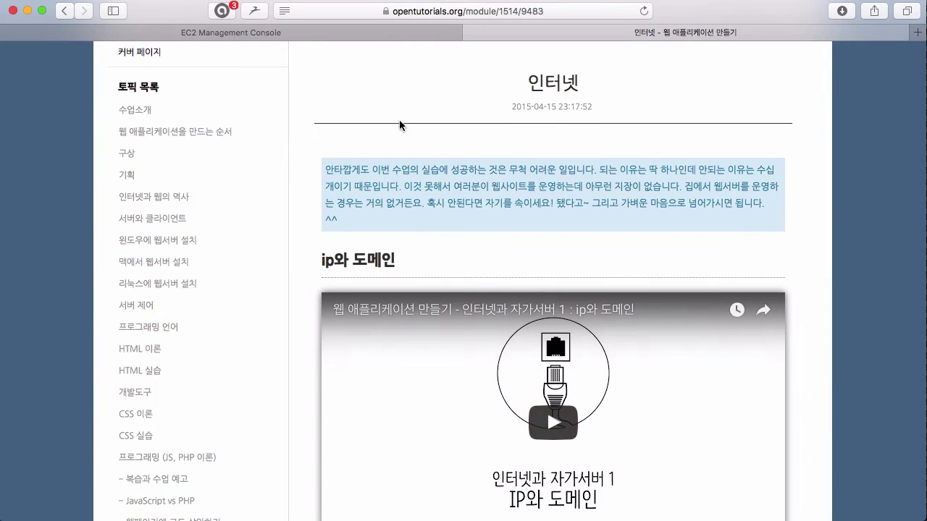
left_click(387, 37)
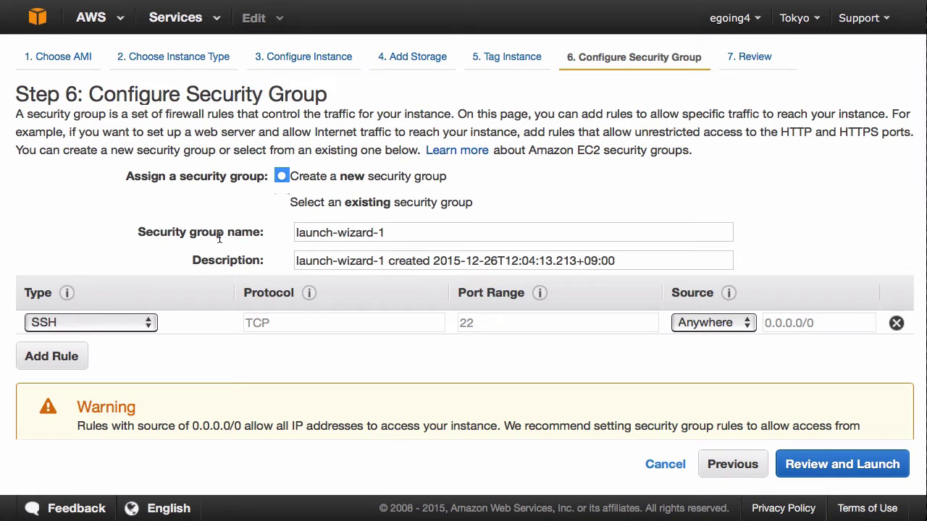
Name the new security group "web" and set its description to "for web server"
triple_click(411, 233)
type("a")
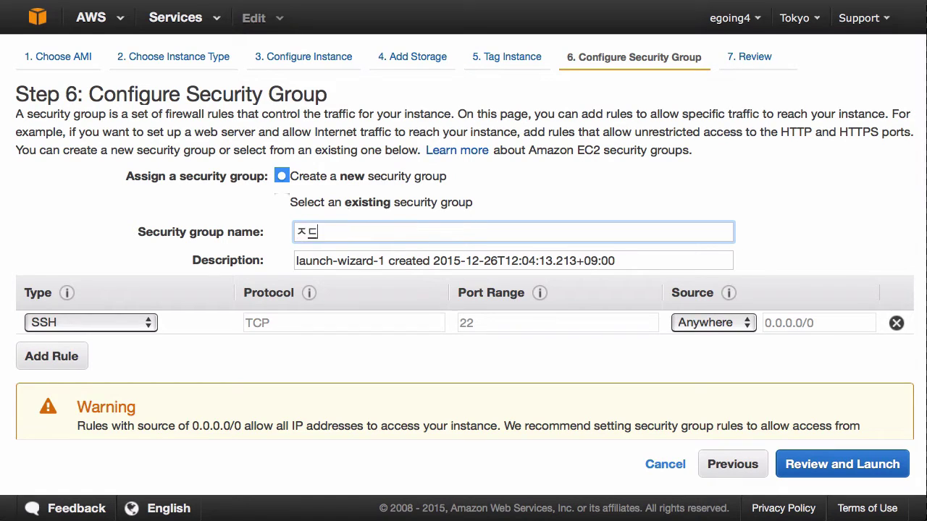
key("BackSpace")
key("BackSpace")
type("web")
key("Tab")
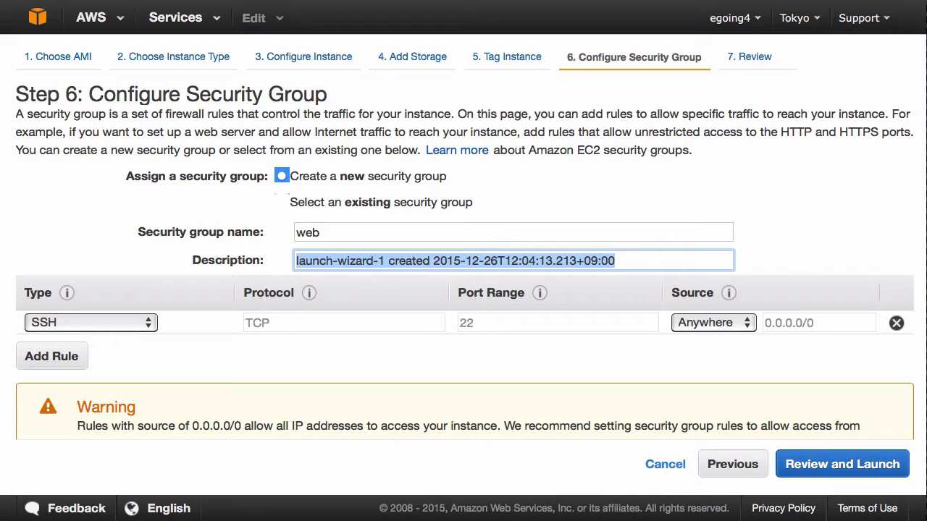
type("for web serv")
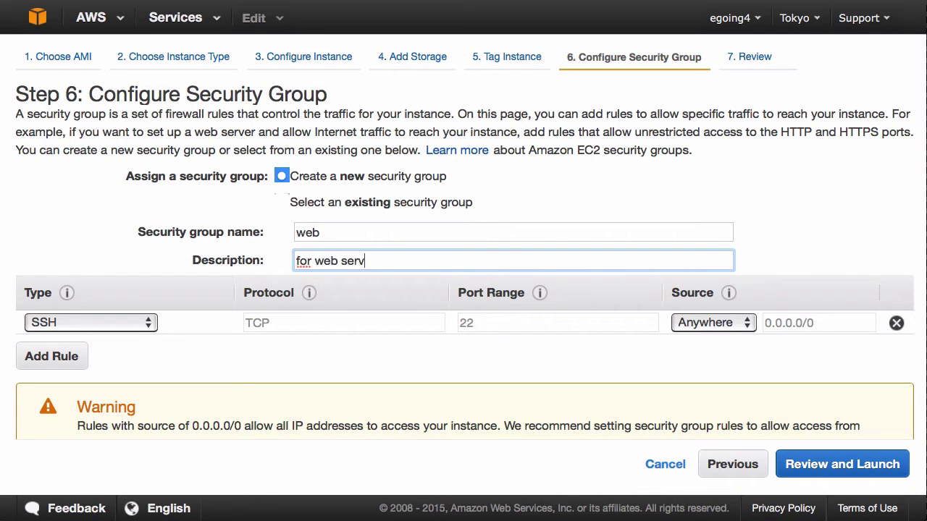
type("er")
Check the list of existing security groups and switch back to creating a new one
left_click(301, 207)
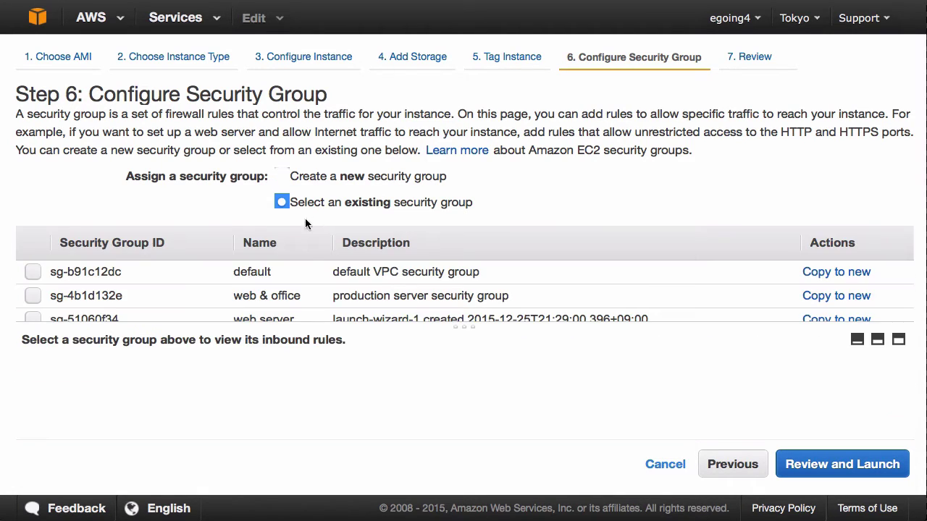
scroll(309, 275, "down", 1)
left_click(364, 152)
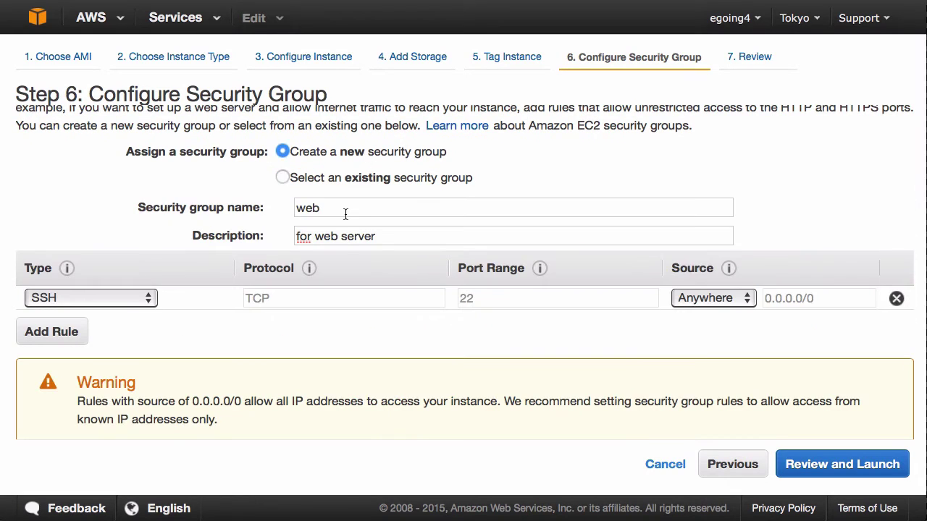
left_click(437, 236)
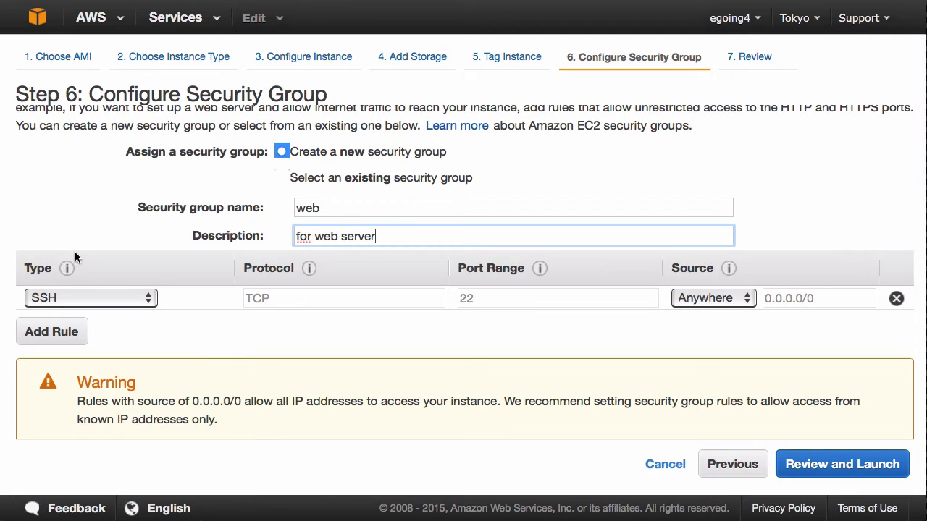
Look through the traffic types and source options available for the new security group's SSH rule
left_click(62, 299)
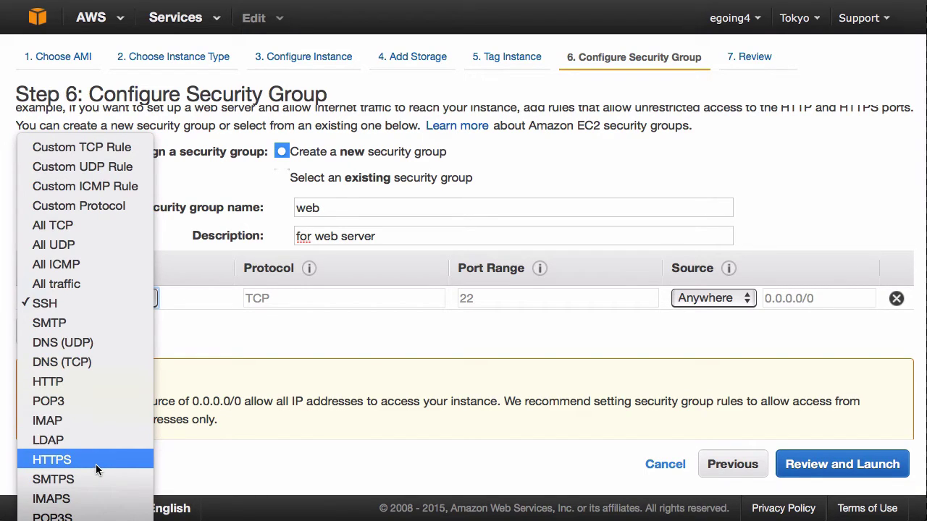
left_click(276, 359)
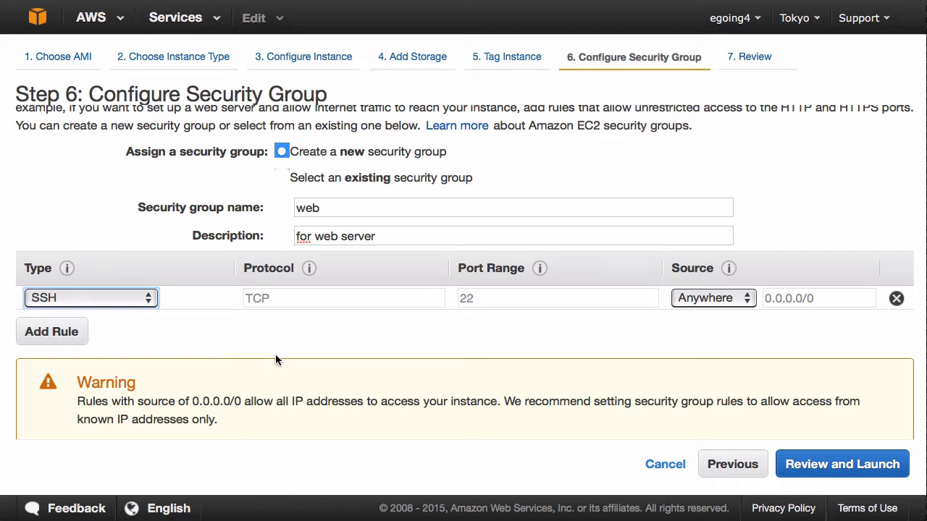
left_click(114, 307)
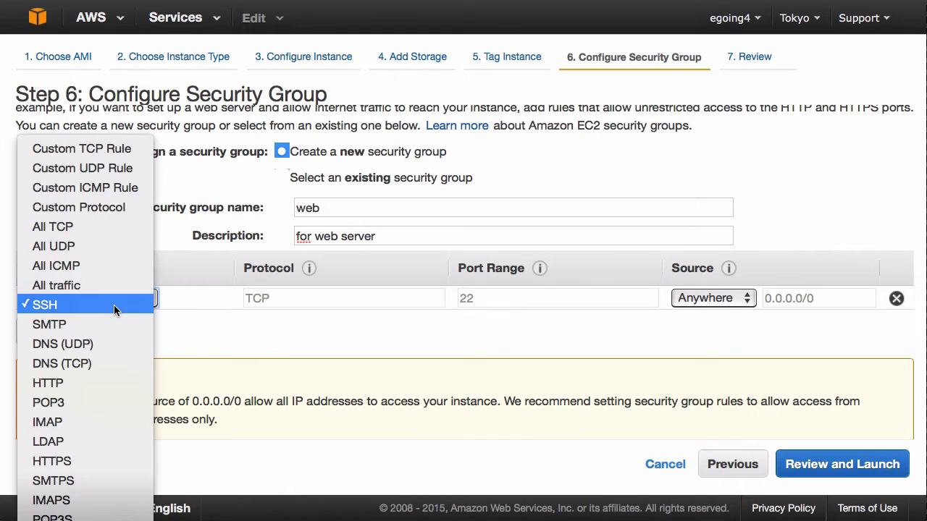
left_click(132, 307)
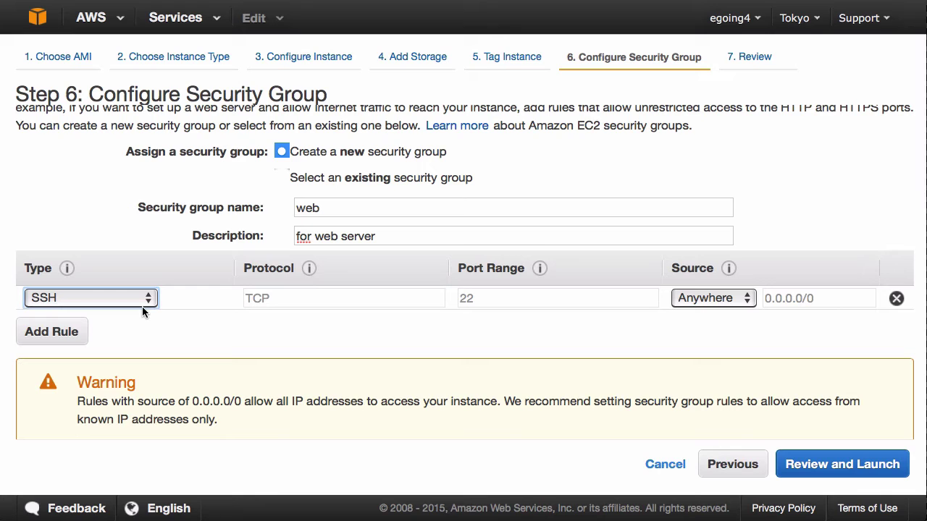
left_click(110, 298)
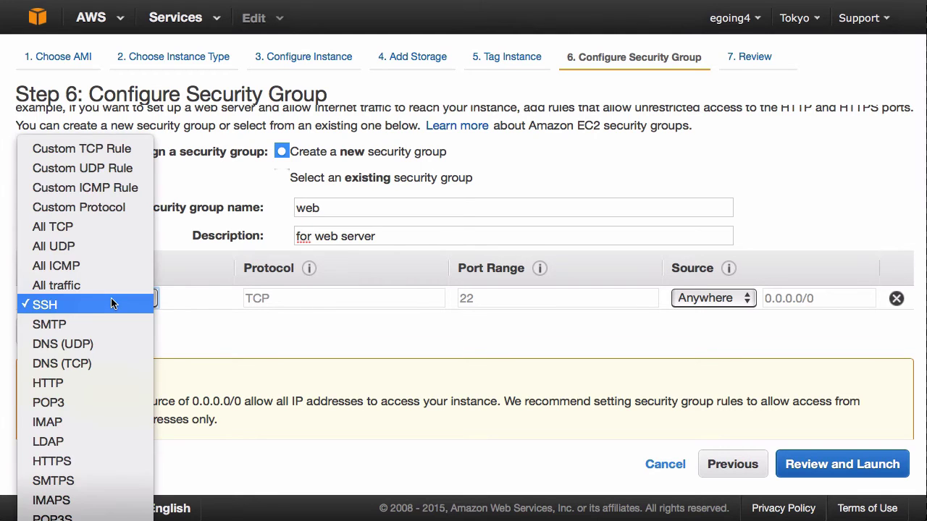
left_click(111, 297)
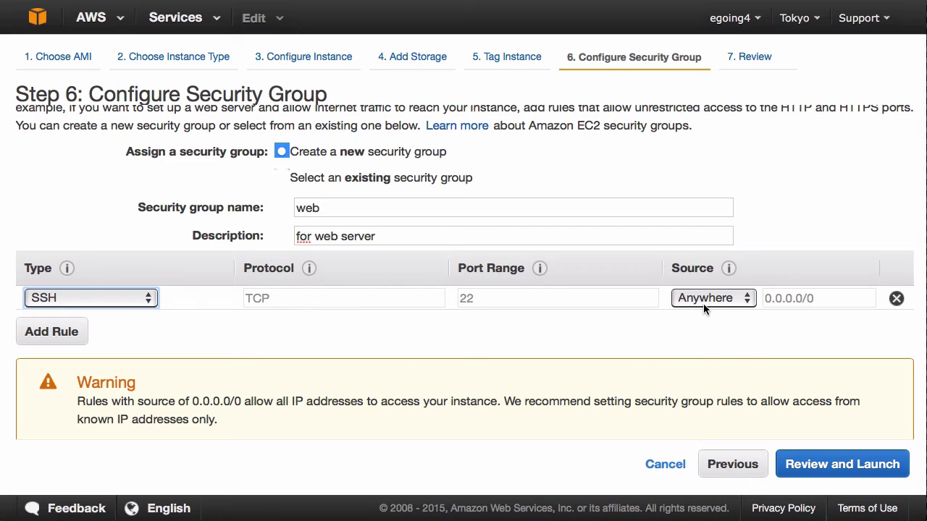
left_click(703, 303)
left_click(705, 306)
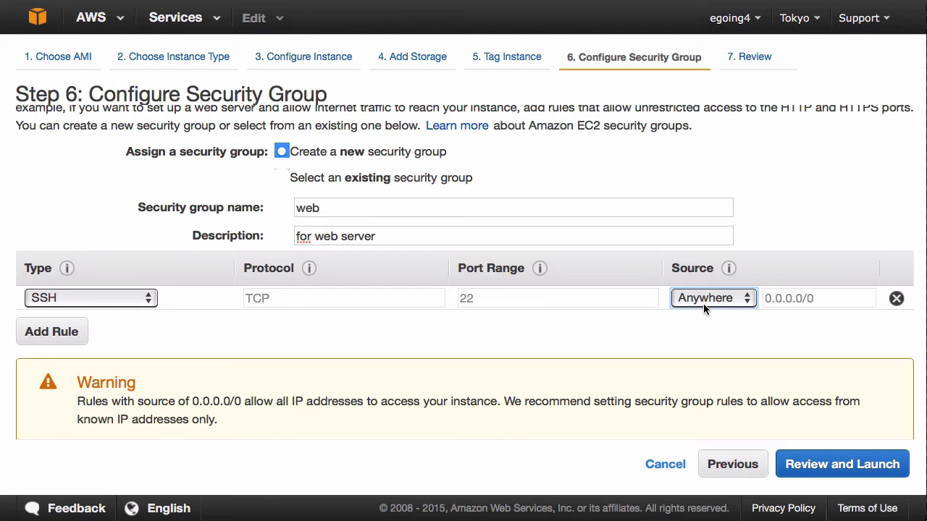
Set the SSH rule's source to My IP and add a second rule of type HTTP
left_click(703, 304)
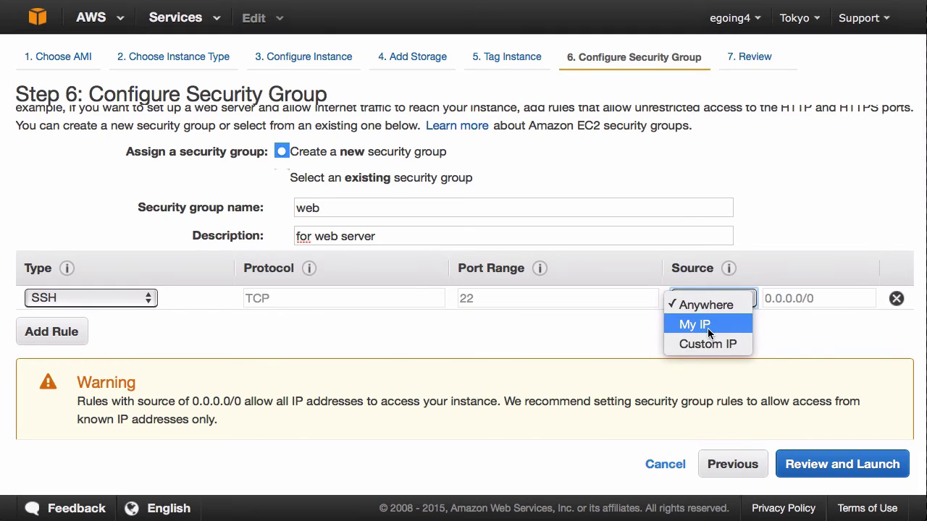
left_click(708, 328)
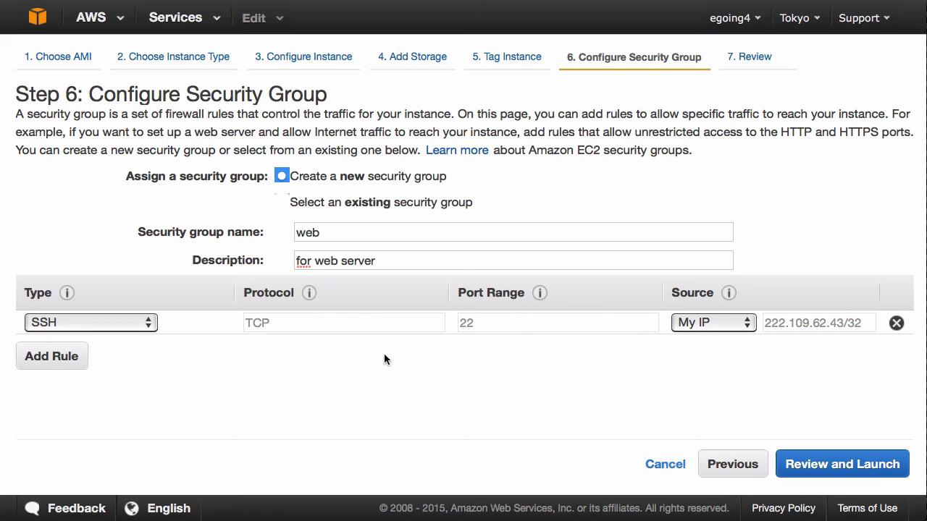
left_click(65, 364)
left_click(100, 346)
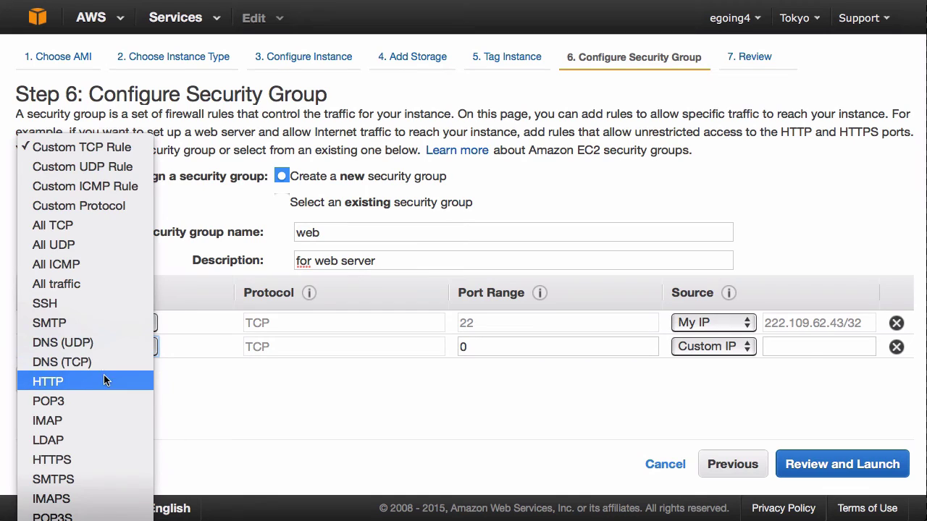
key("Escape")
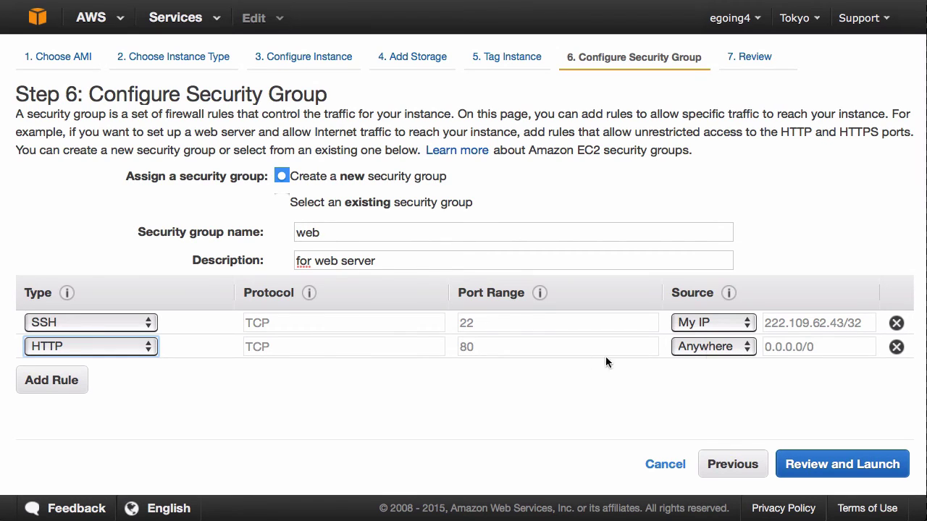
Try My IP as the HTTP rule's source, return it to Anywhere, and check the SSH rule's source options
left_click(710, 348)
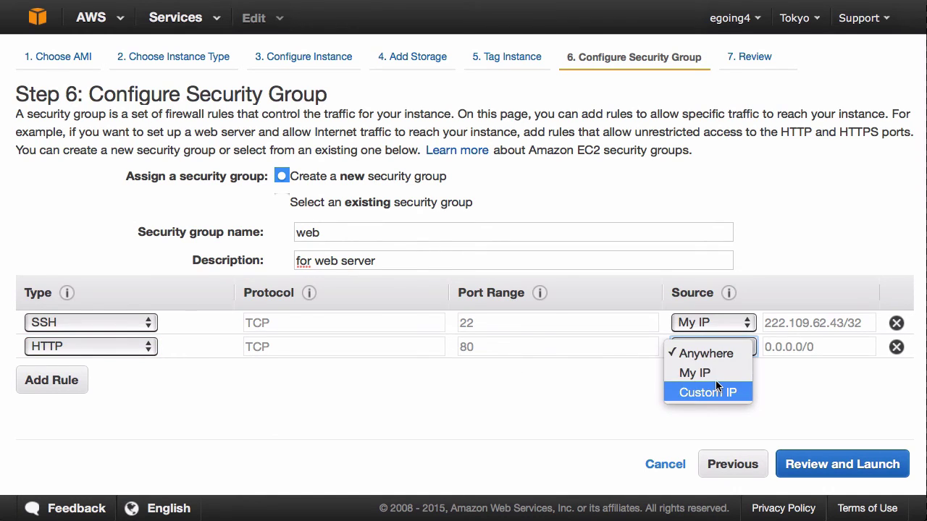
left_click(711, 373)
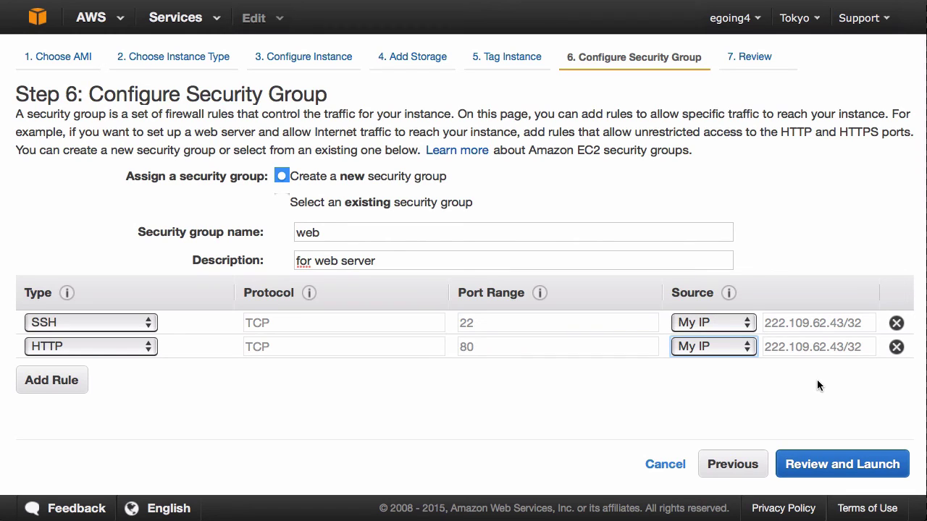
left_click(741, 351)
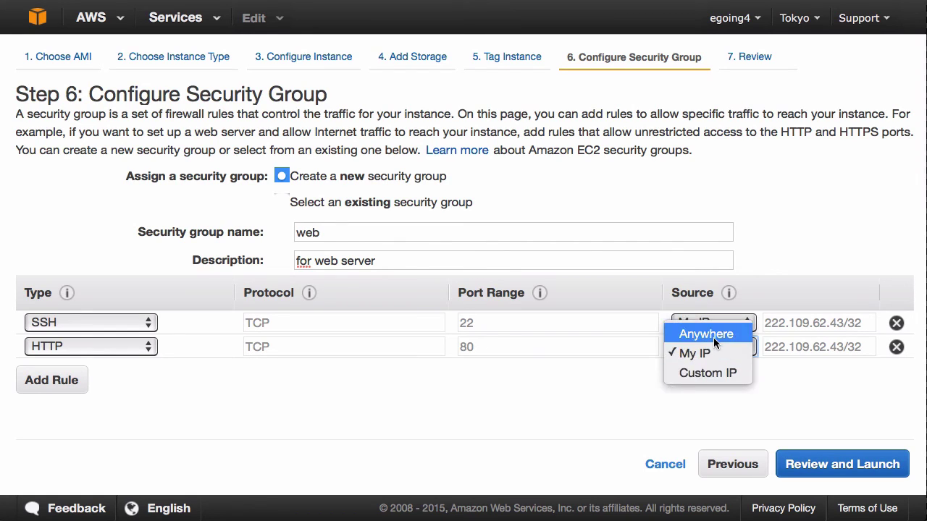
left_click(713, 335)
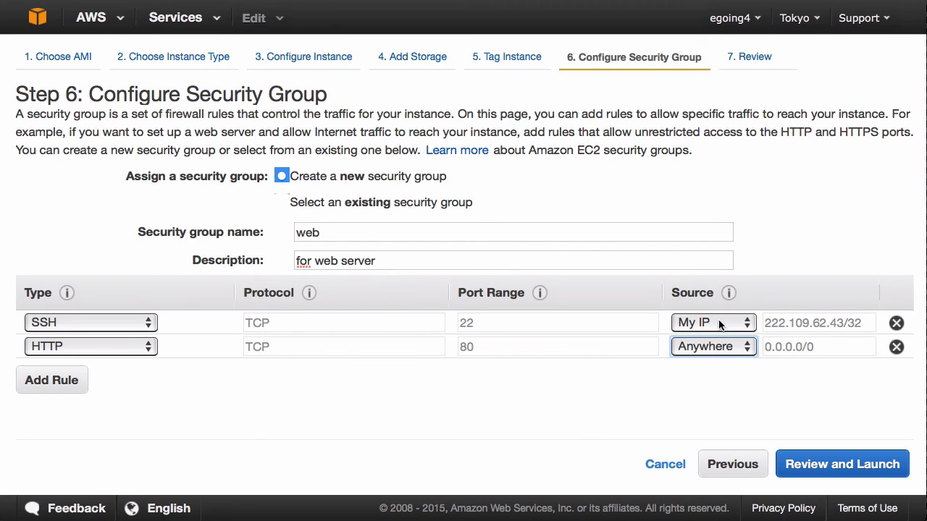
left_click(719, 323)
left_click(505, 377)
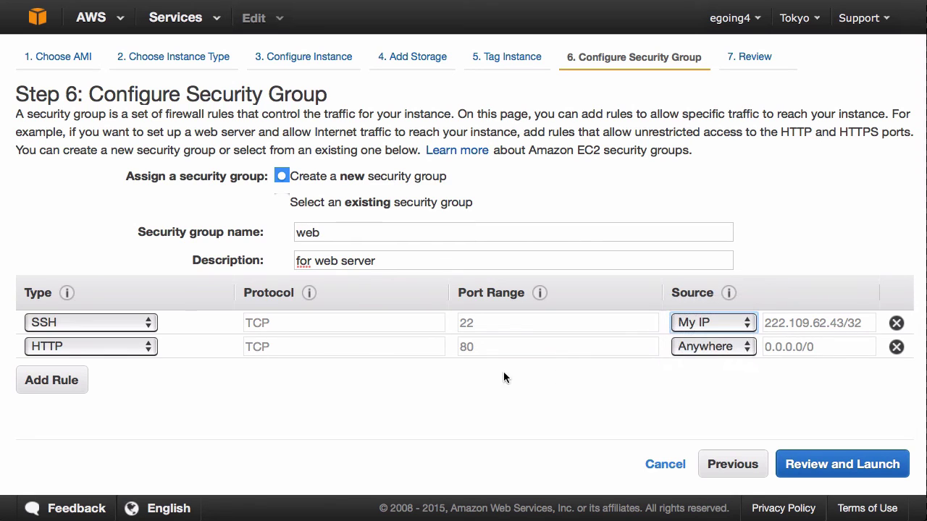
Add a second SSH rule with a Custom IP source to the security group, and remove that rule again
left_click(42, 391)
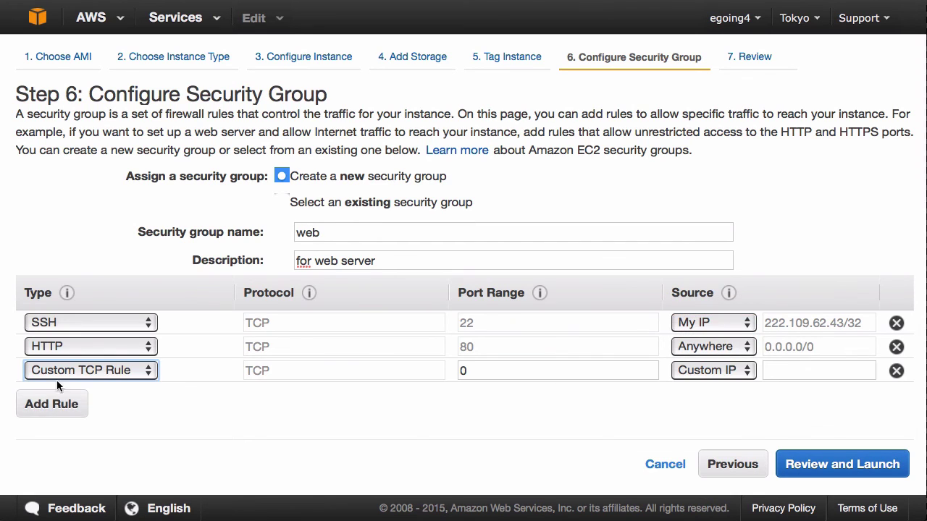
left_click(72, 373)
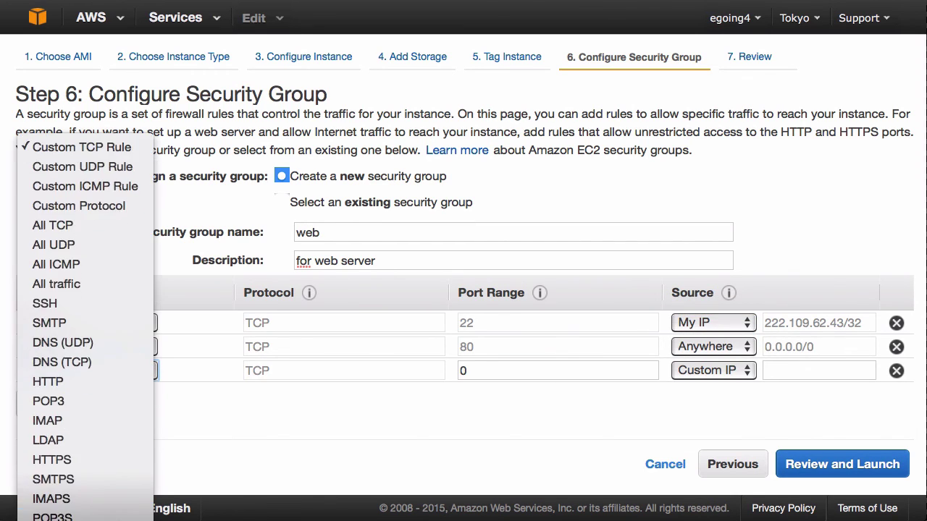
scroll(80, 463, "down", 4)
left_click(88, 303)
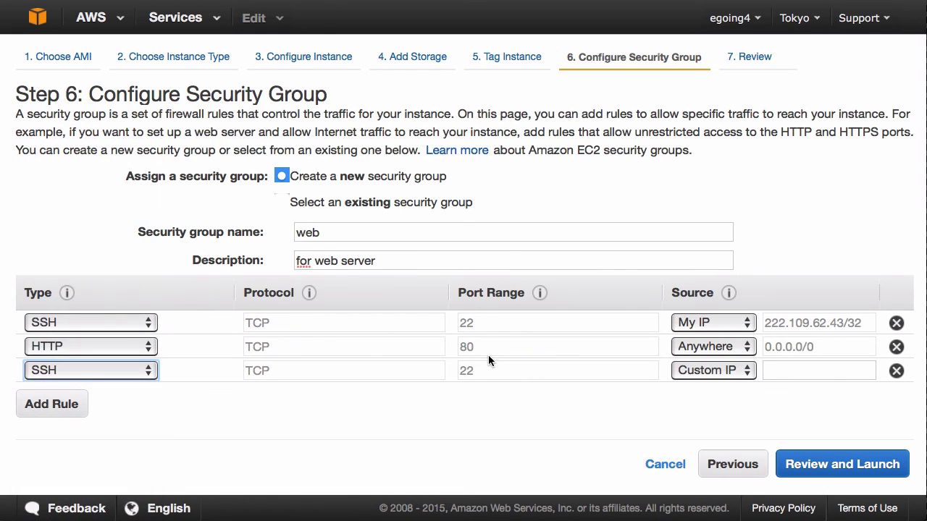
left_click(722, 373)
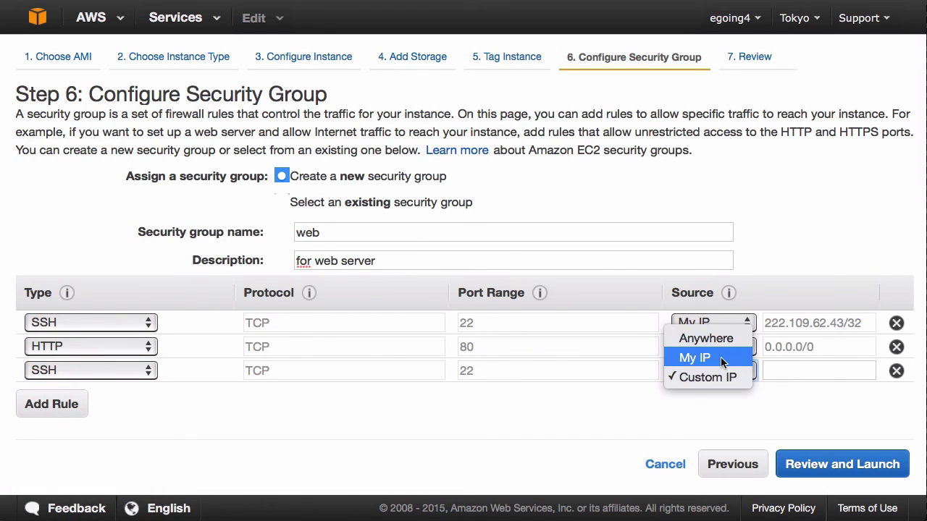
left_click(720, 370)
left_click(781, 370)
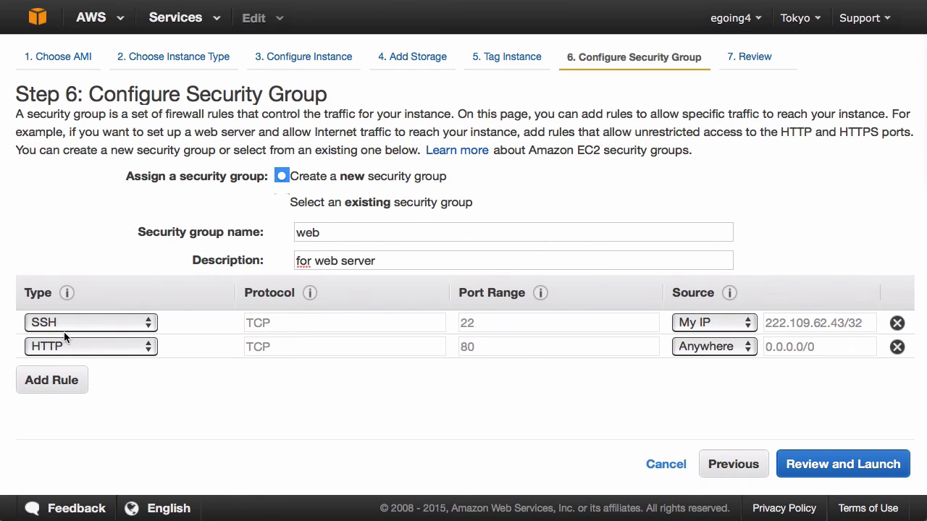
Add an RDP rule below the HTTP rule and delete it from the security group
left_click(73, 380)
left_click(97, 369)
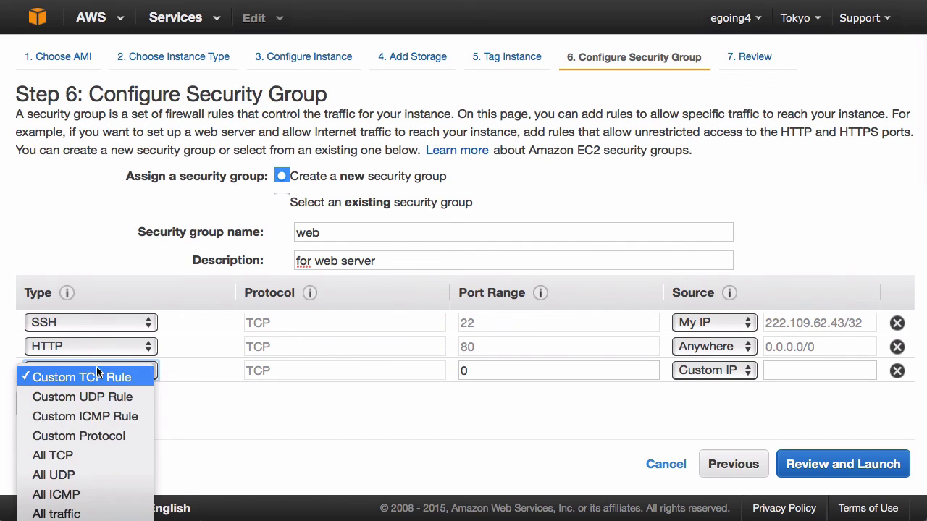
scroll(97, 367, "down", 5)
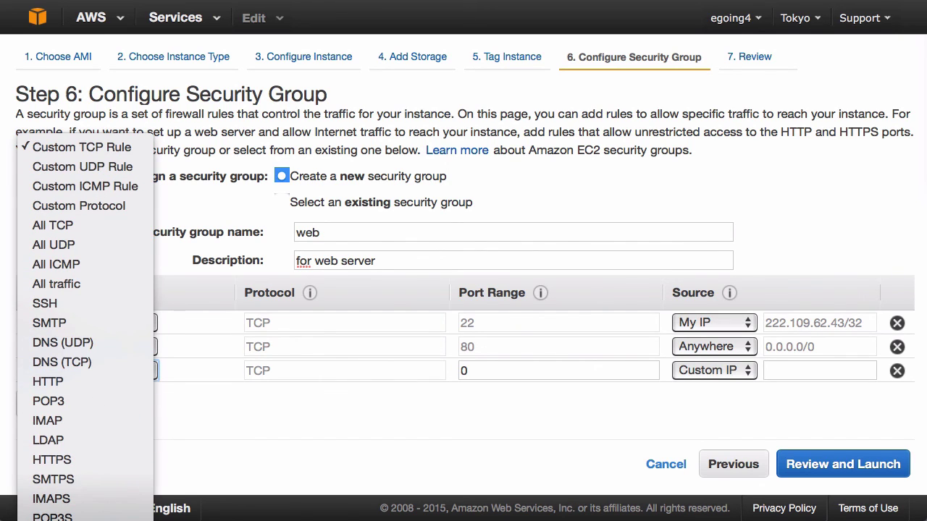
key("r")
key("Return")
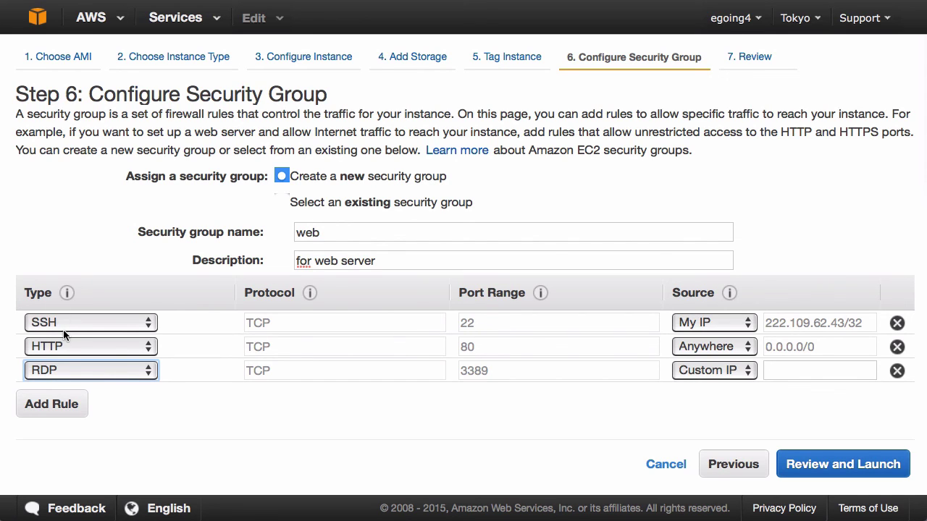
left_click(896, 370)
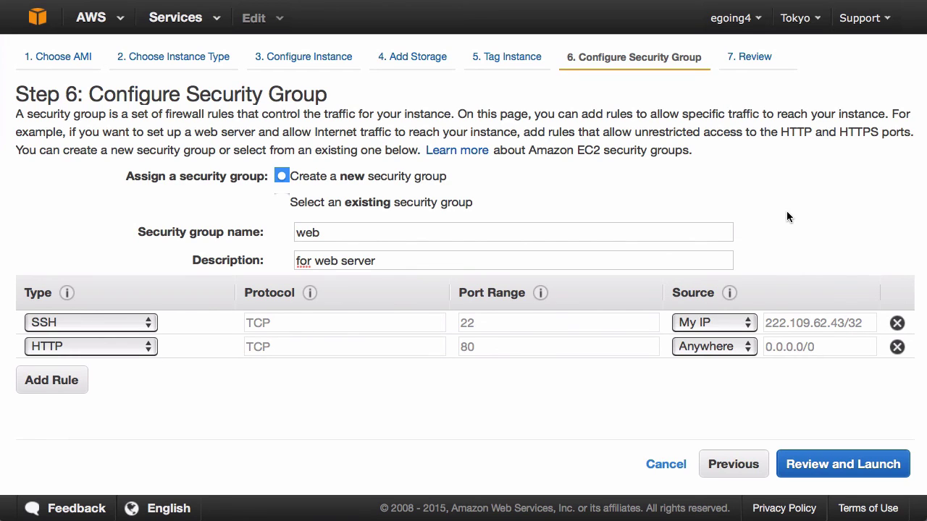